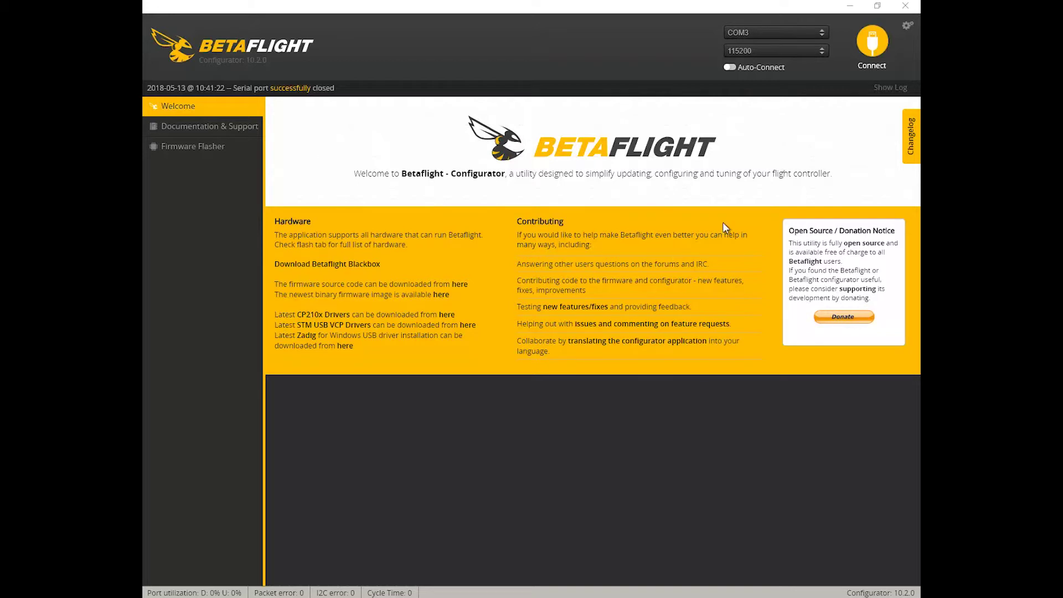
Step: Connect to the flight controller on COM3 at 115200 baud
{"action": "left_click", "coordinate": [872, 43]}
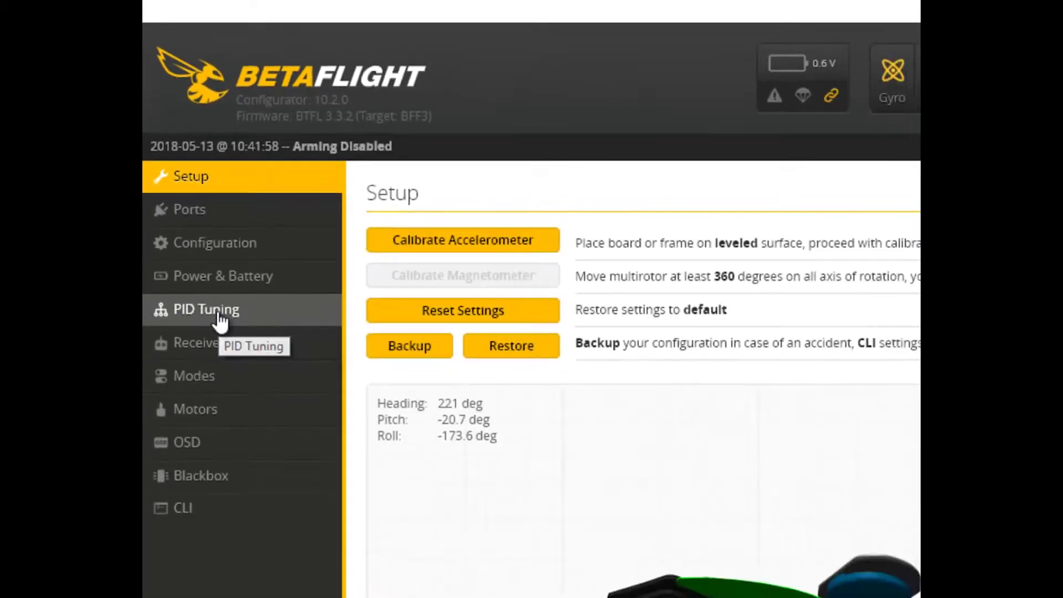
Step: Switch to the PID Tuning page with the roll, pitch and yaw rates
{"action": "left_click", "coordinate": [189, 193]}
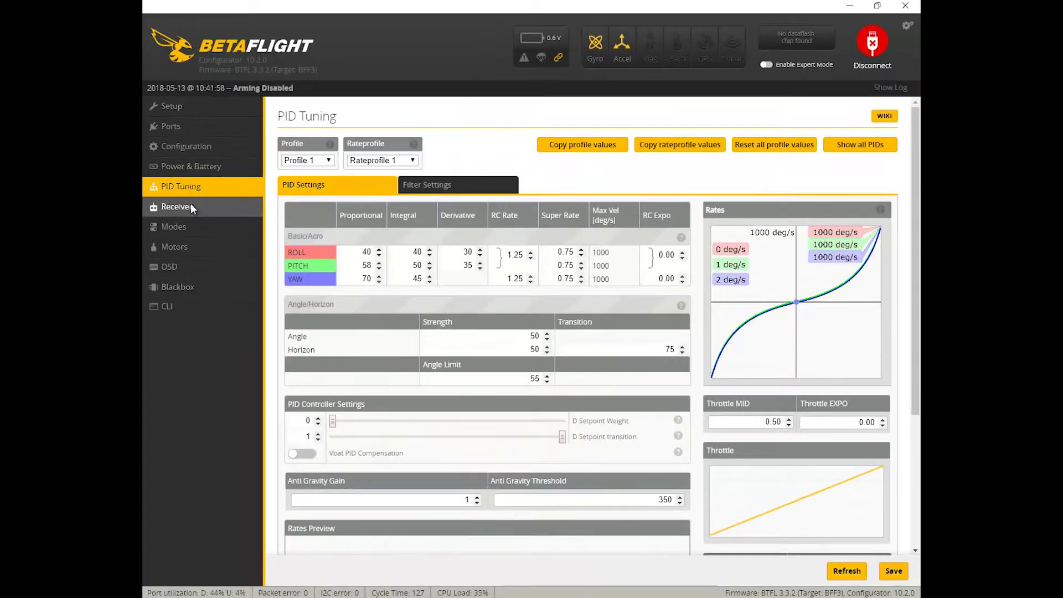
Step: Switch to the Receiver page to watch the live channel bars
{"action": "left_click", "coordinate": [191, 206]}
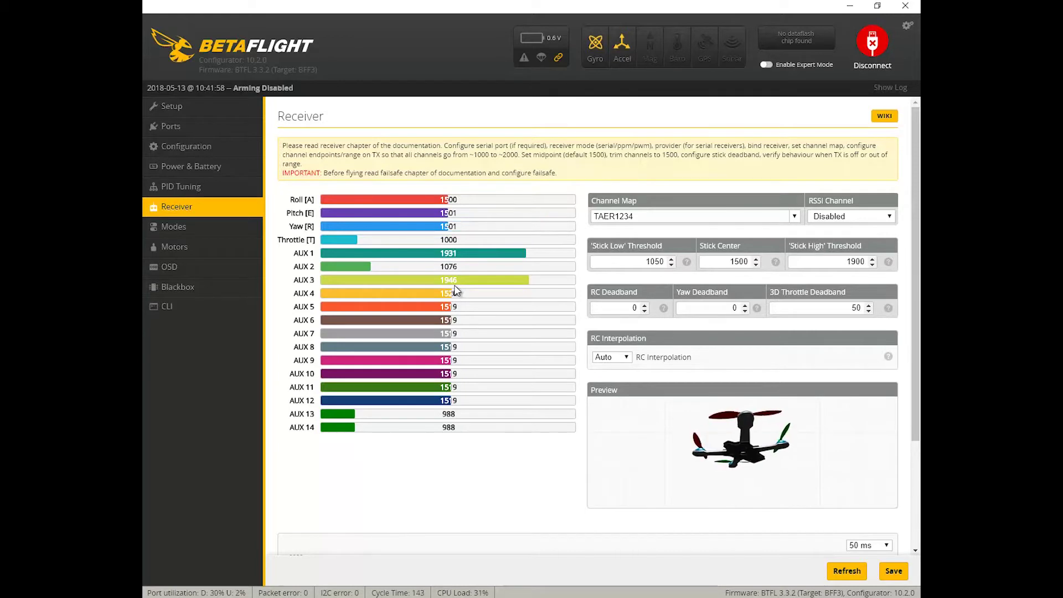
Step: Run rxrange in the CLI to list the ranges for channels 0–3
{"action": "left_click", "coordinate": [173, 307]}
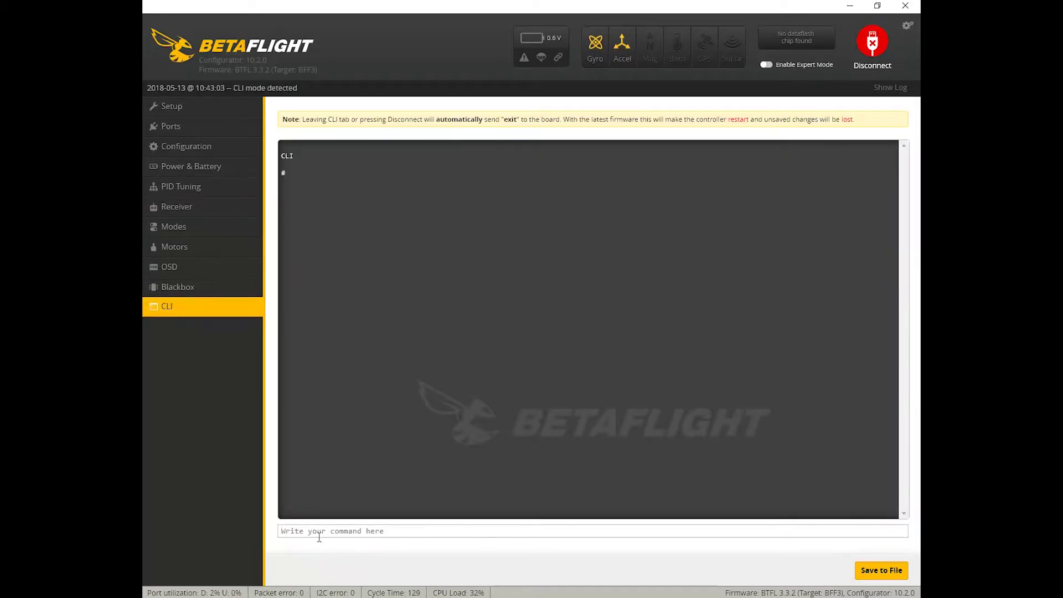
{"action": "type", "text": "r"}
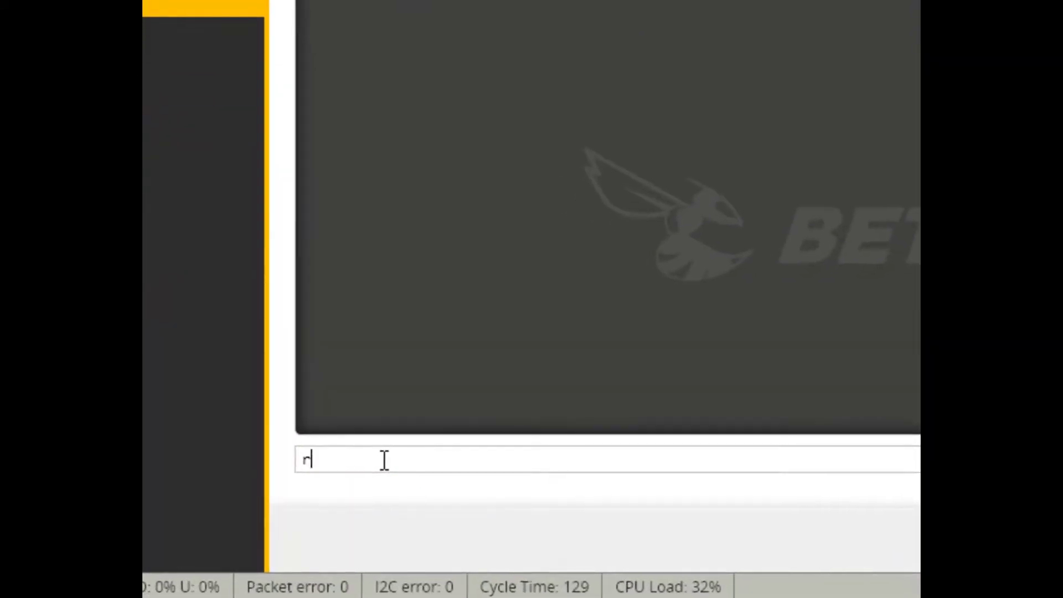
{"action": "type", "text": "xrange"}
{"action": "key", "text": "Return"}
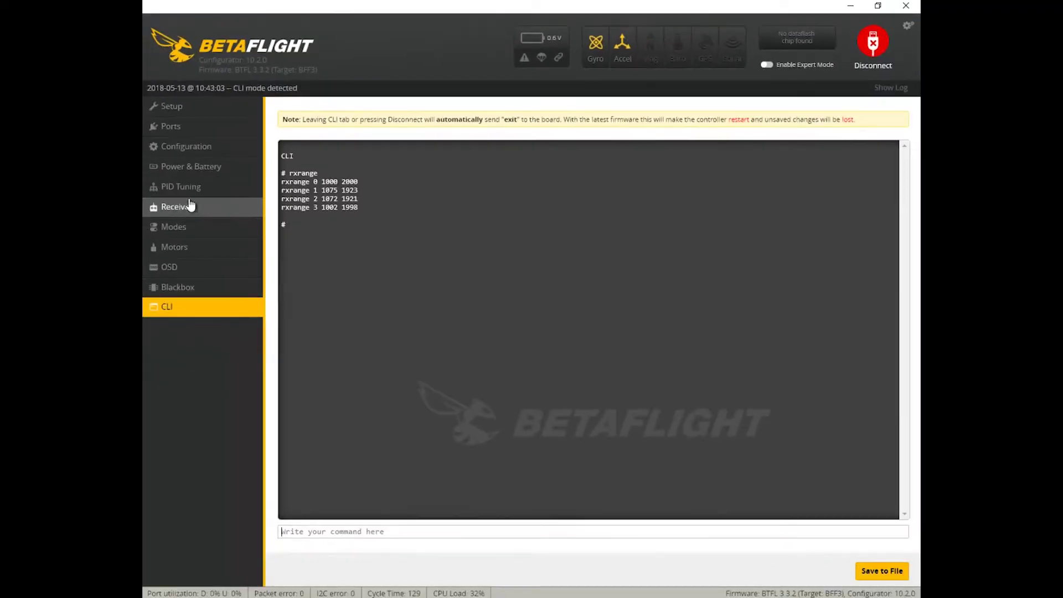
{"action": "key", "text": "alt+Tab"}
{"action": "left_click_drag", "start_coordinate": [436, 203], "coordinate": [373, 168]}
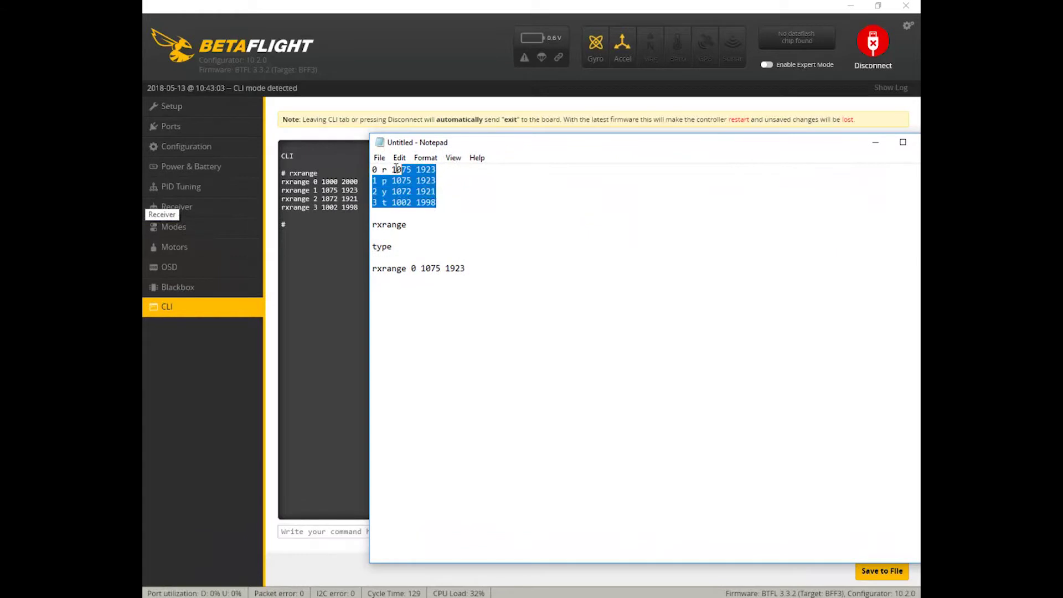
{"action": "left_click", "coordinate": [462, 194]}
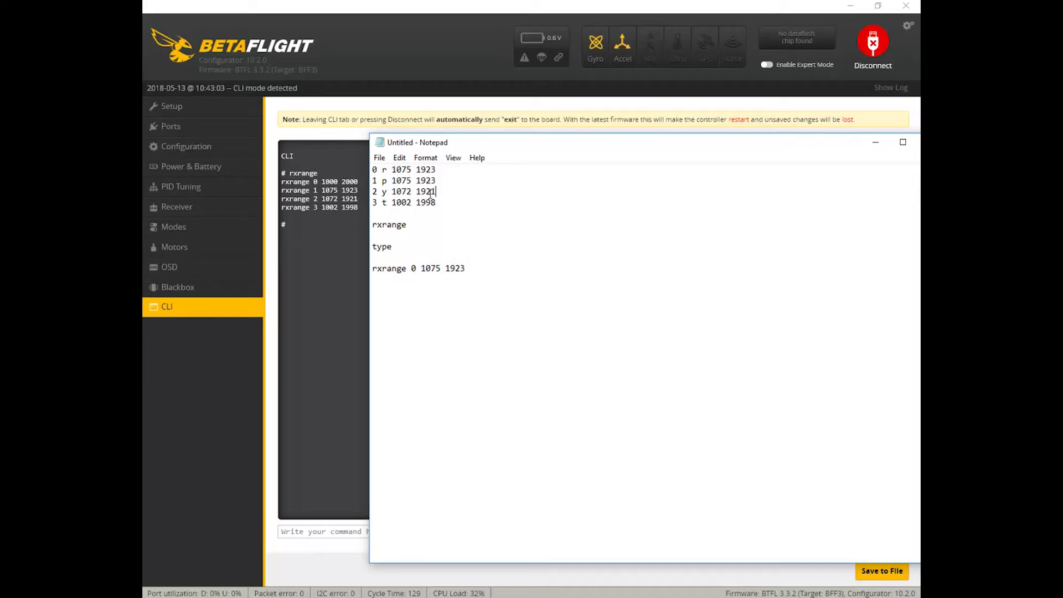
{"action": "left_click", "coordinate": [874, 142]}
Step: Set channel 0's rxrange to 1075–1923, then save and reboot the controller
{"action": "left_click", "coordinate": [330, 529]}
{"action": "type", "text": "rxrange"}
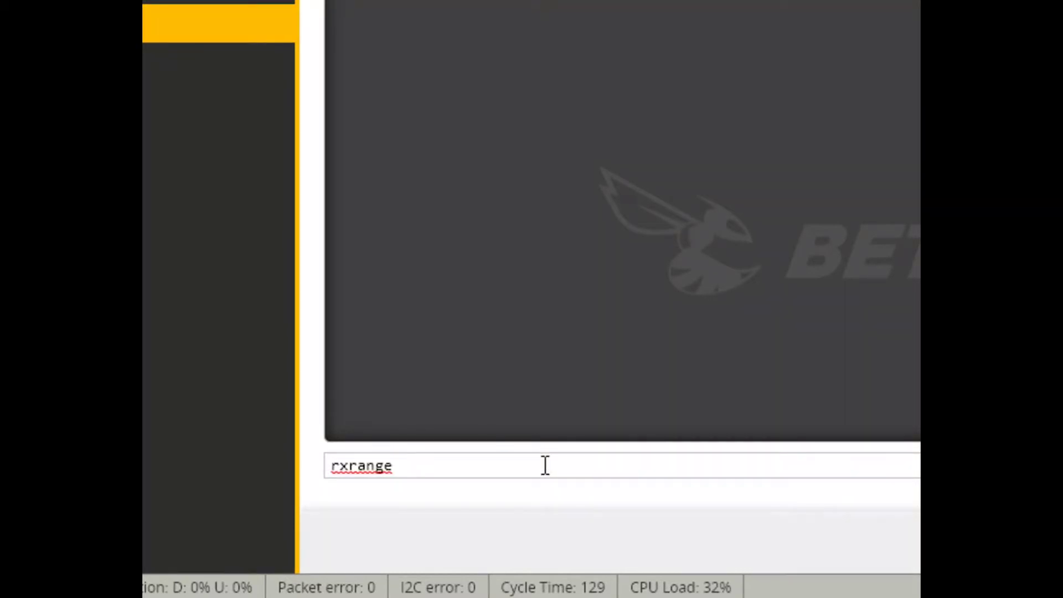
{"action": "type", "text": " 1075"}
{"action": "key", "text": "Left"}
{"action": "key", "text": "Left"}
{"action": "key", "text": "Left"}
{"action": "key", "text": "Left"}
{"action": "type", "text": "0"}
{"action": "key", "text": "Right"}
{"action": "key", "text": "Right"}
{"action": "key", "text": "Right"}
{"action": "key", "text": "Right"}
{"action": "type", "text": "1923"}
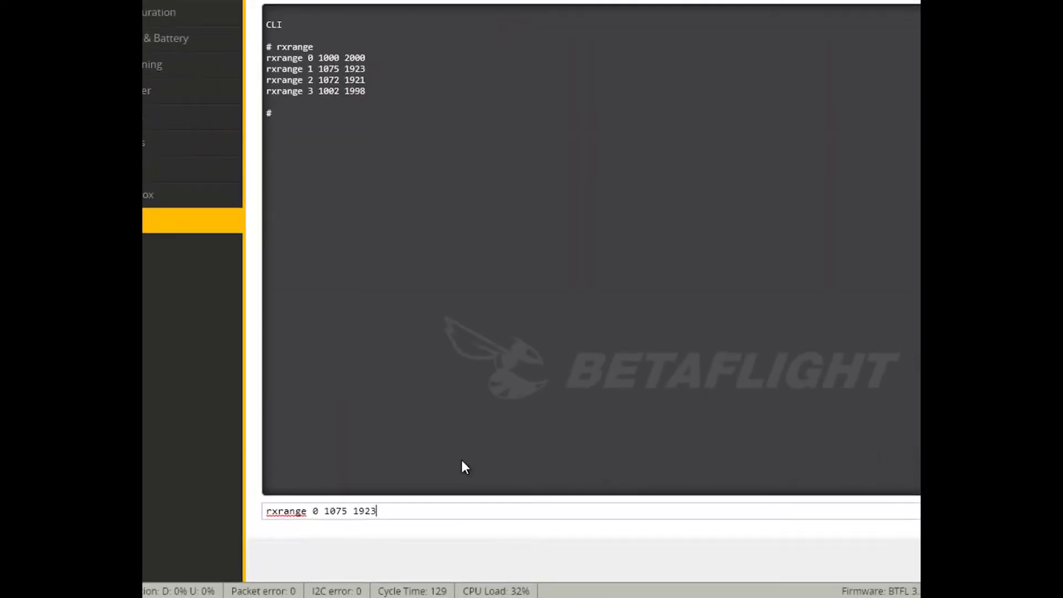
{"action": "key", "text": "Return"}
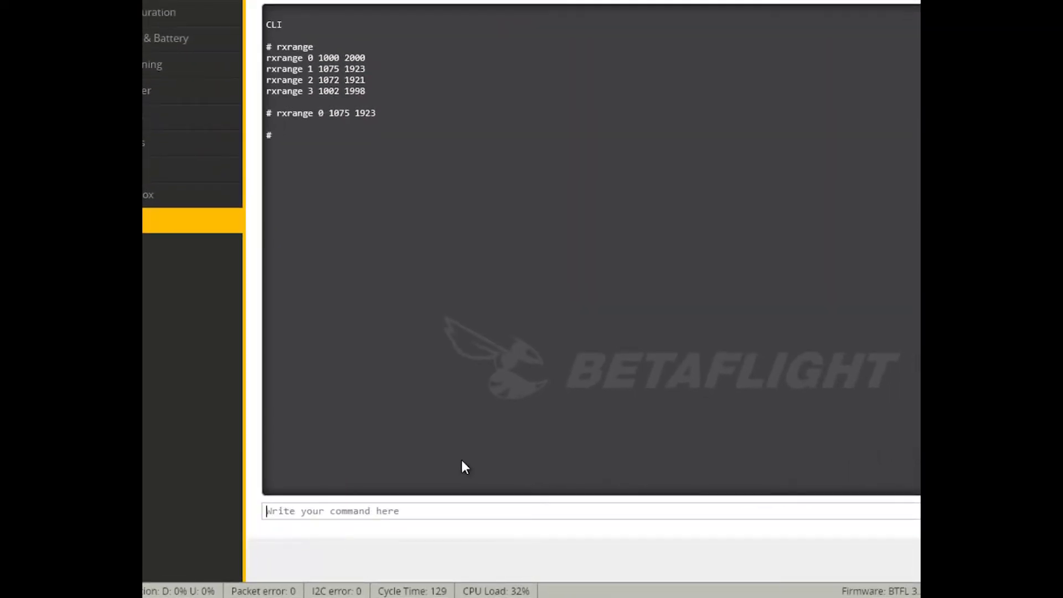
{"action": "type", "text": "save"}
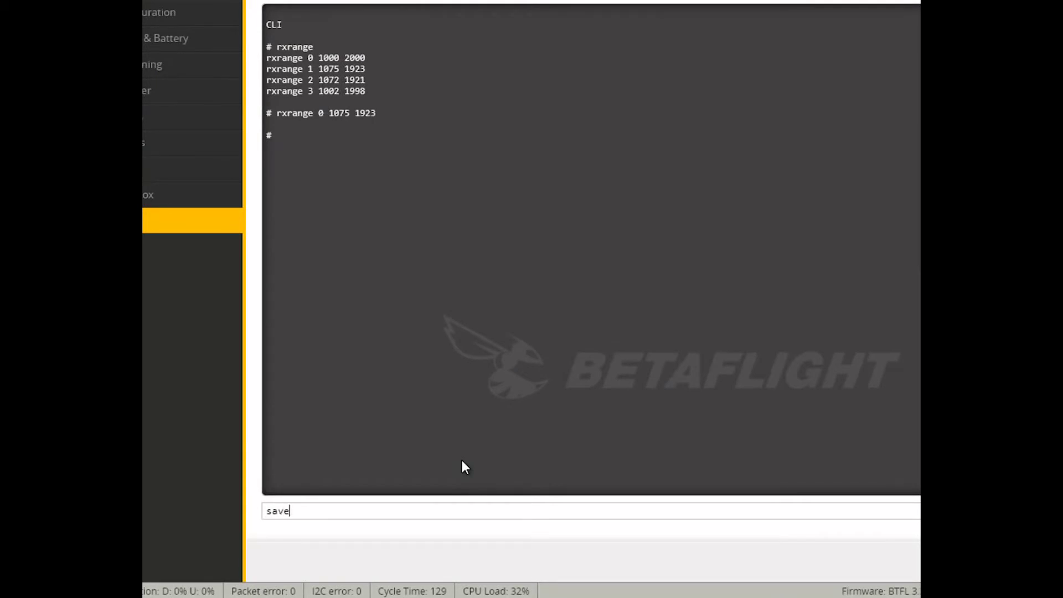
{"action": "key", "text": "Return"}
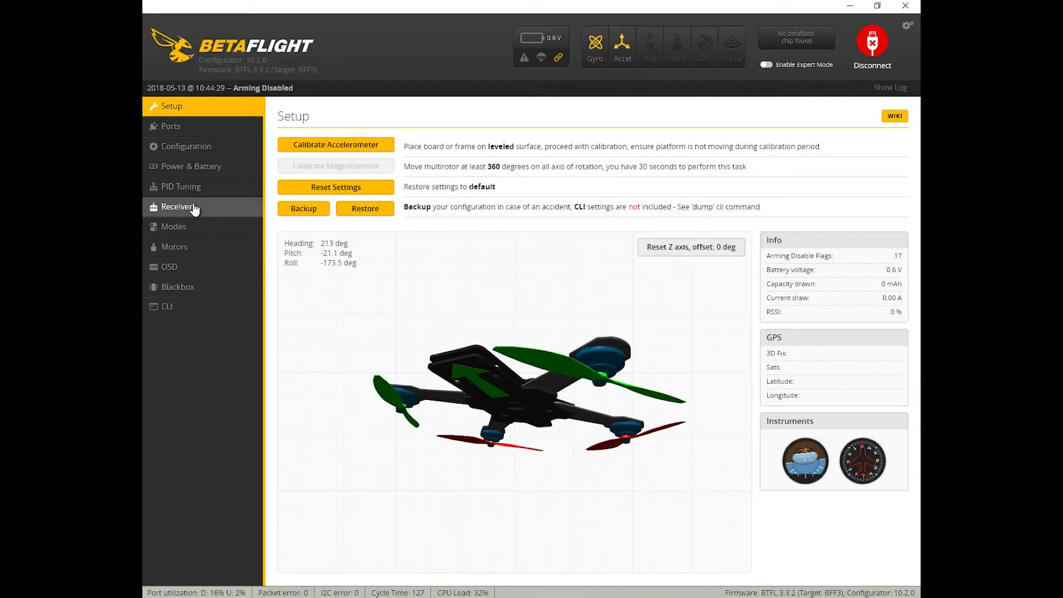
Step: Return to the Receiver page after reconnecting to check the roll channel values
{"action": "left_click", "coordinate": [183, 211]}
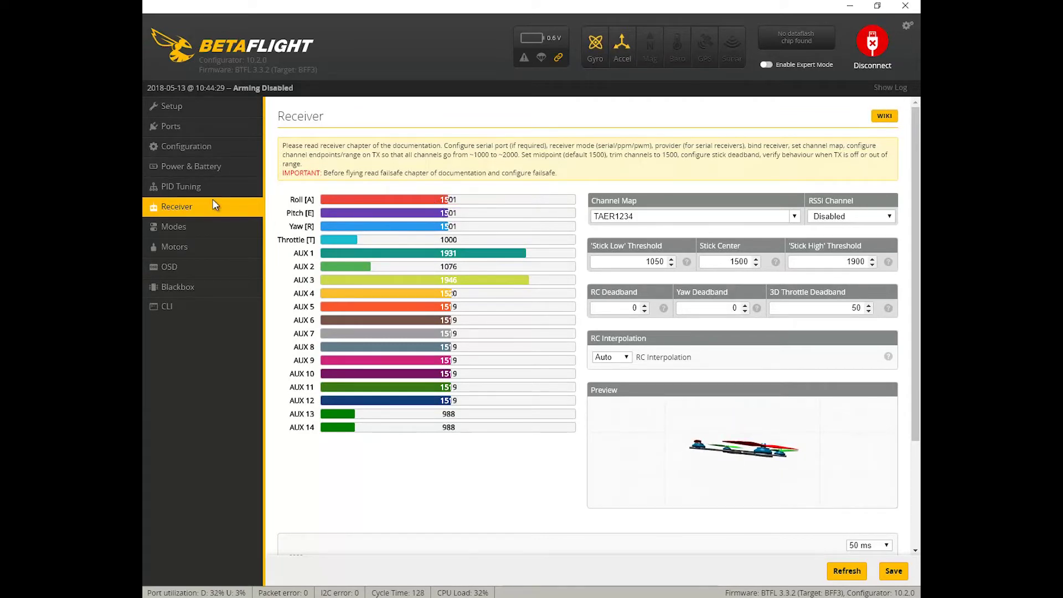
Step: Return to PID Tuning to check the rates curve shows 1000 deg/s maximum
{"action": "left_click", "coordinate": [191, 186]}
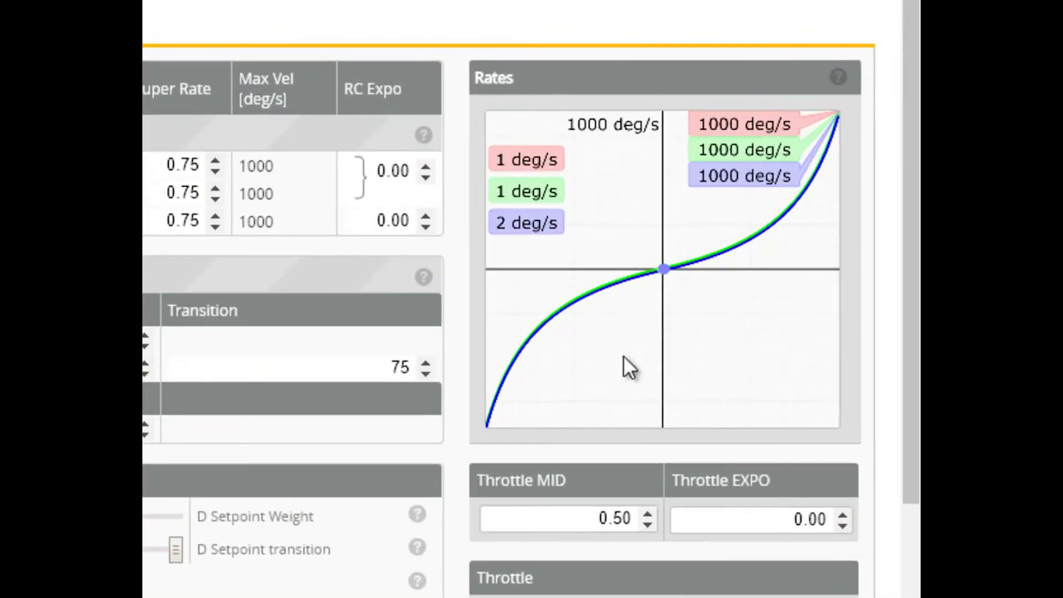